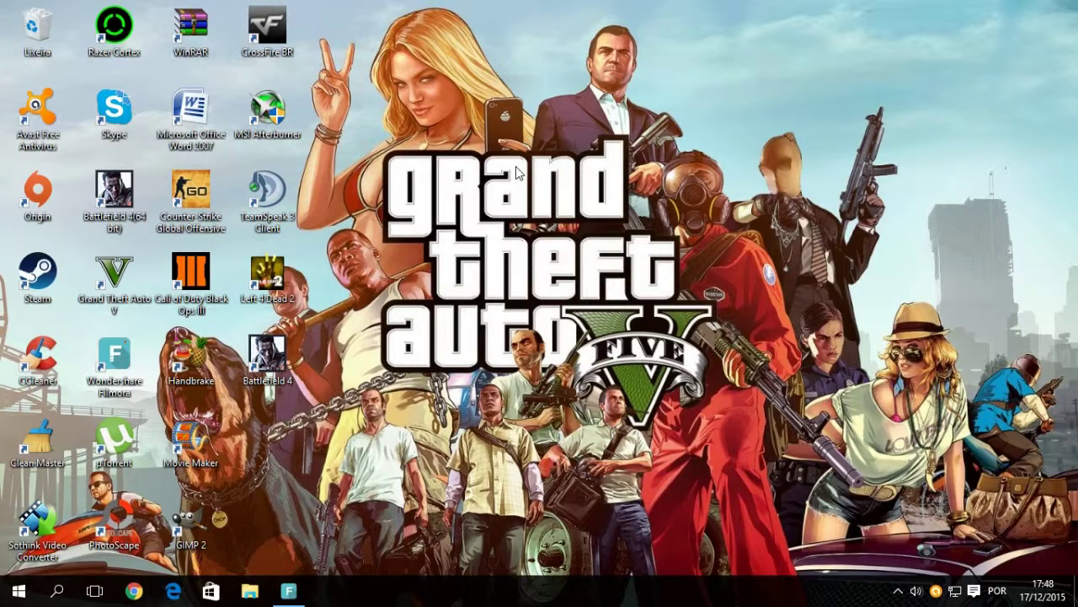
# - Search Windows for "msconfi" and open the System Configuration (Configuração do Sistema) utility
pyautogui.click(56, 591)
pyautogui.click(555, 337)
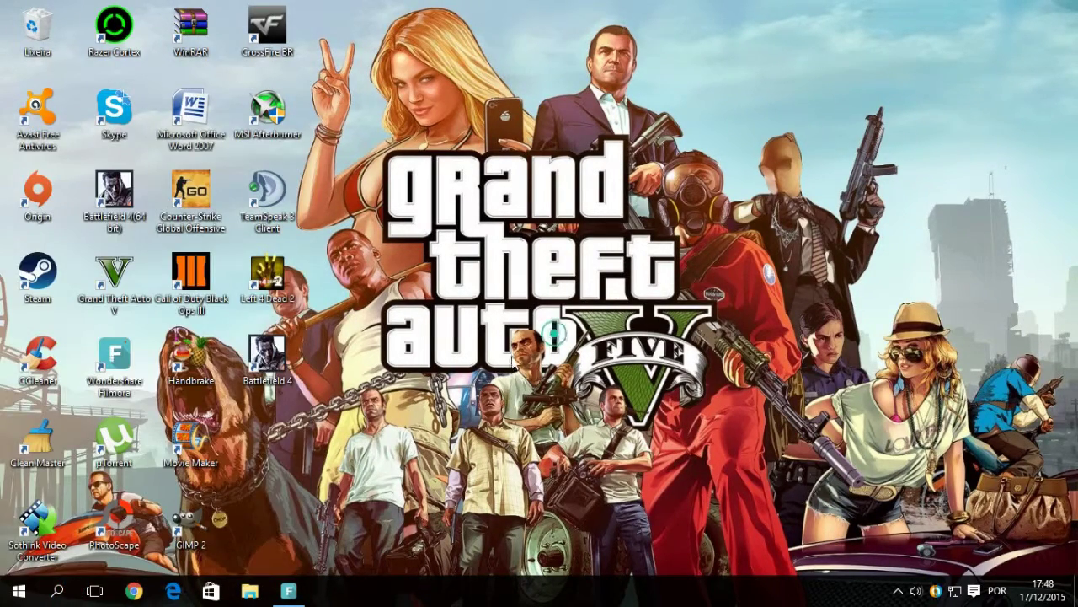
pyautogui.click(56, 591)
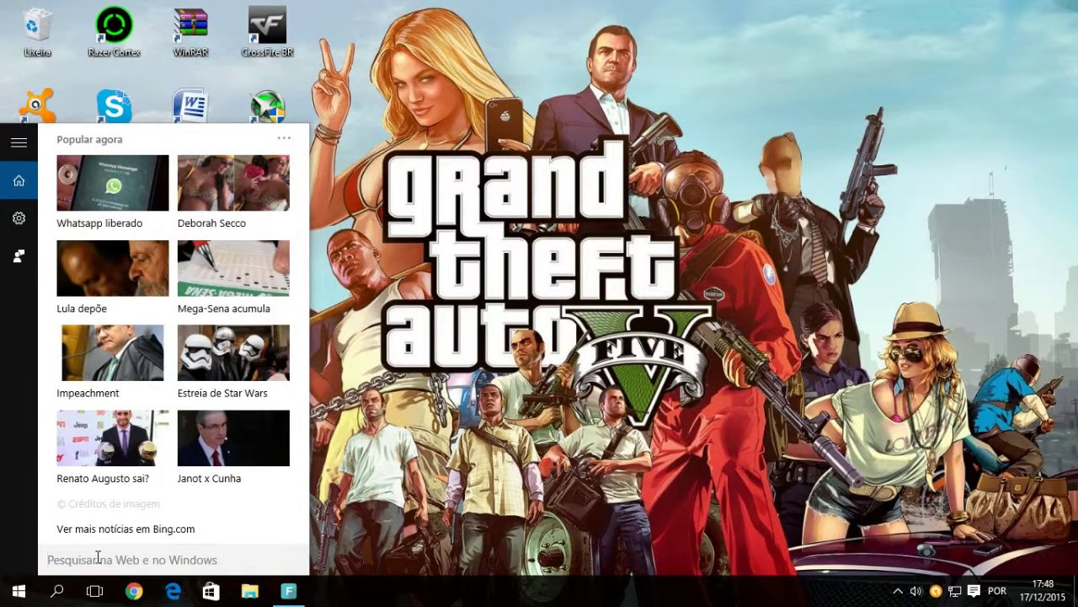
pyautogui.write('mscon')
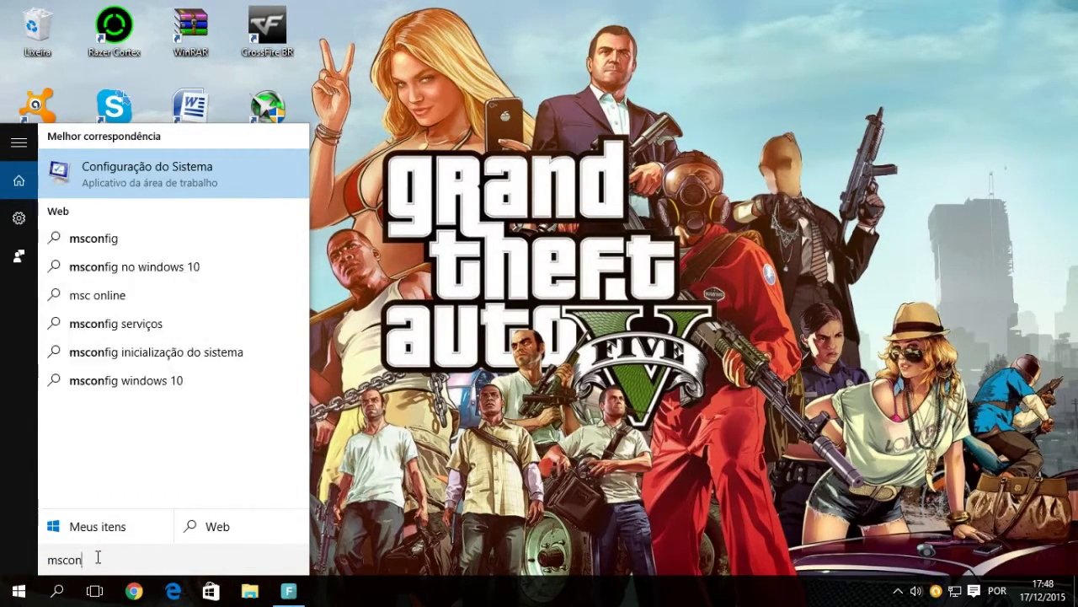
pyautogui.write('fi')
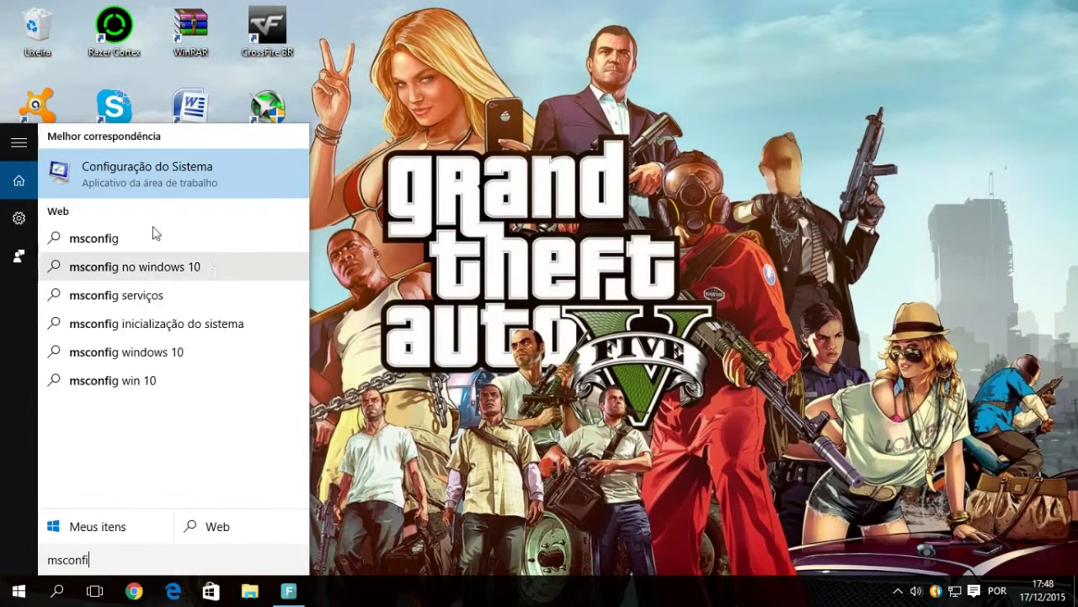
pyautogui.click(149, 171)
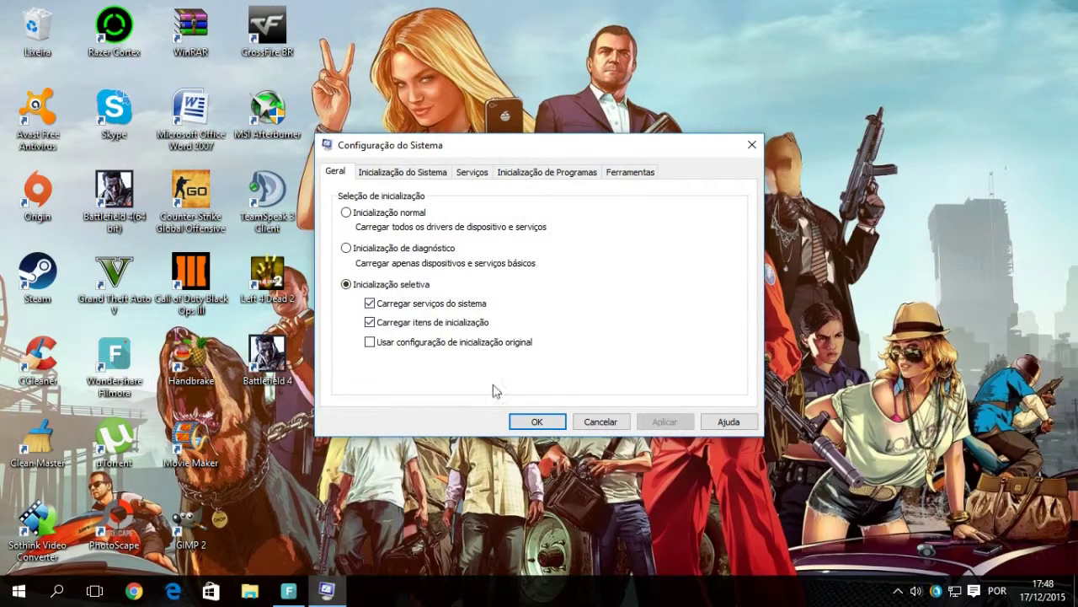
pyautogui.moveTo(423, 148); pyautogui.dragTo(390, 133)
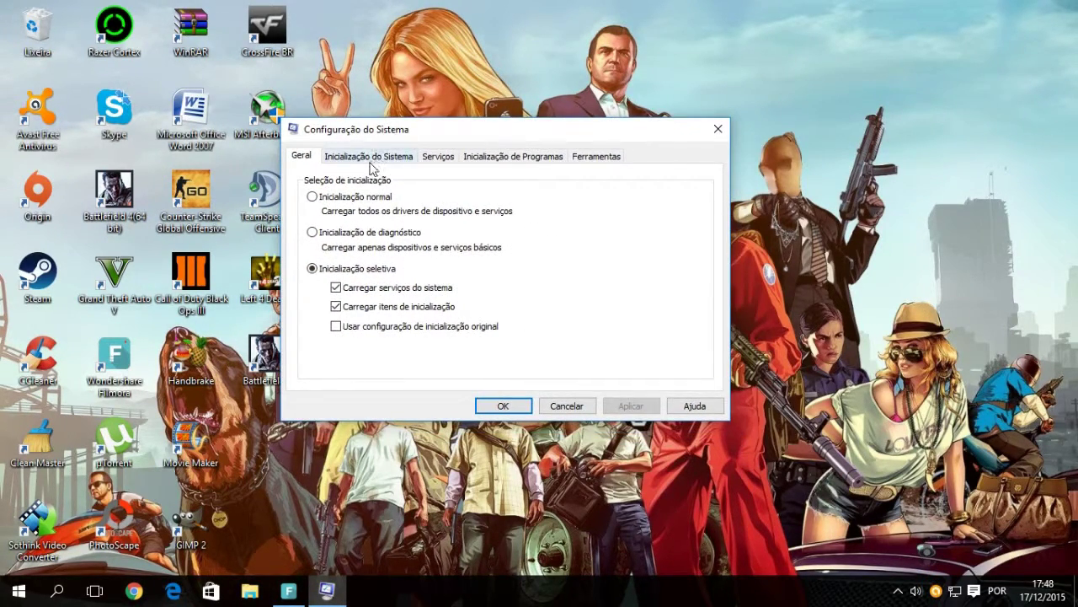
# - Open the advanced boot options for the Windows 10 entry in System Configuration
pyautogui.click(368, 160)
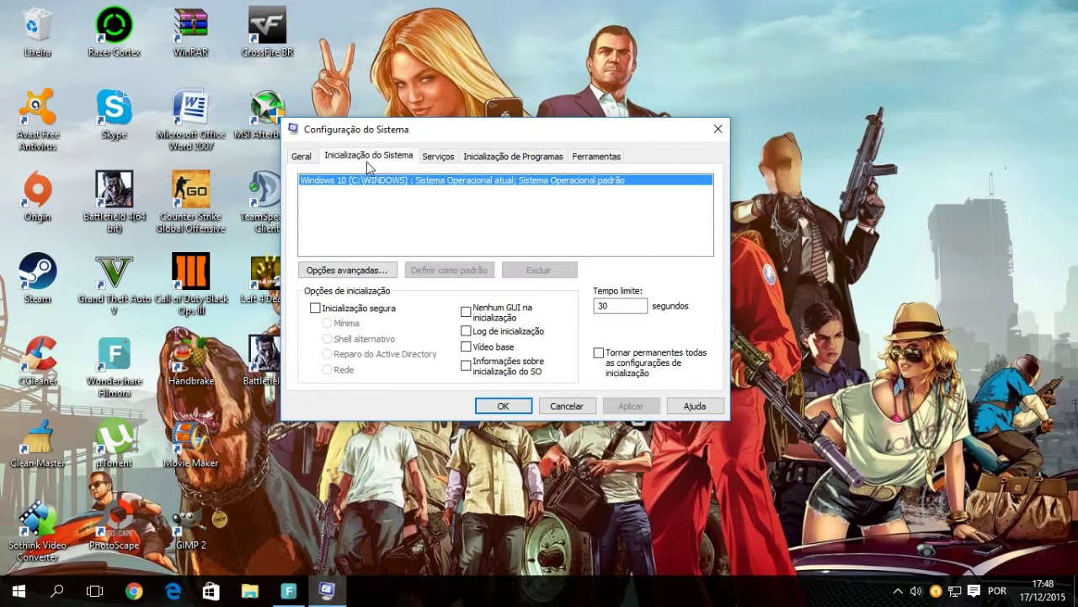
pyautogui.click(364, 273)
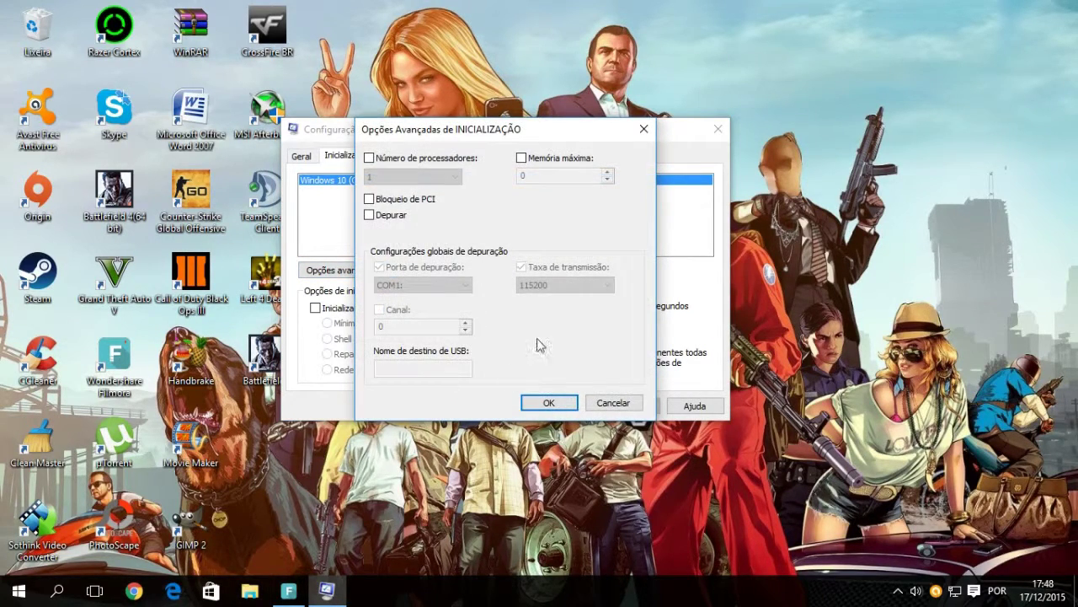
pyautogui.moveTo(494, 135); pyautogui.dragTo(567, 123)
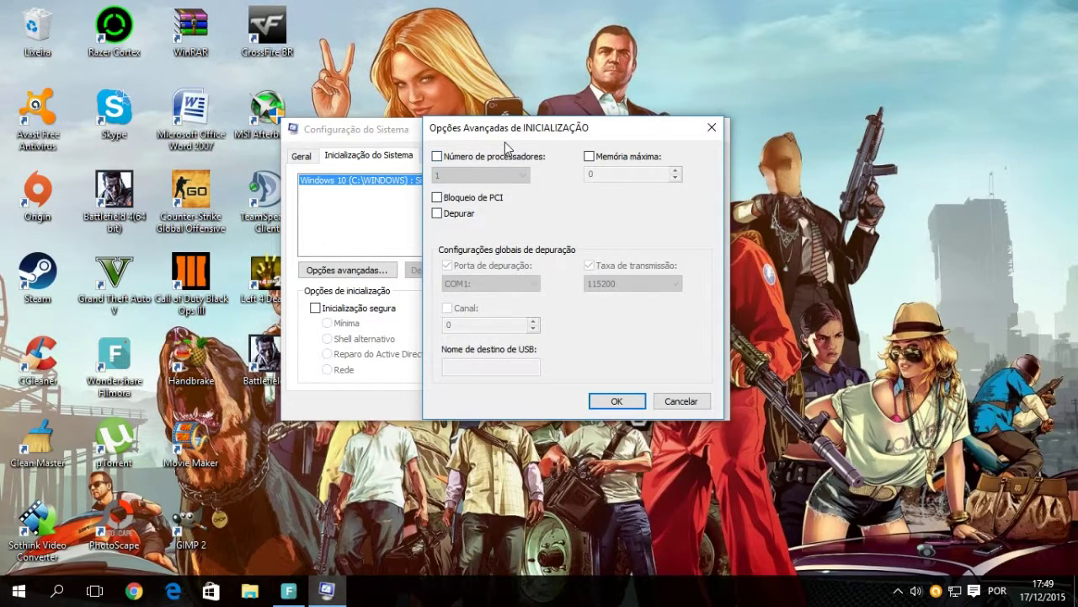
pyautogui.moveTo(505, 143); pyautogui.dragTo(351, 142)
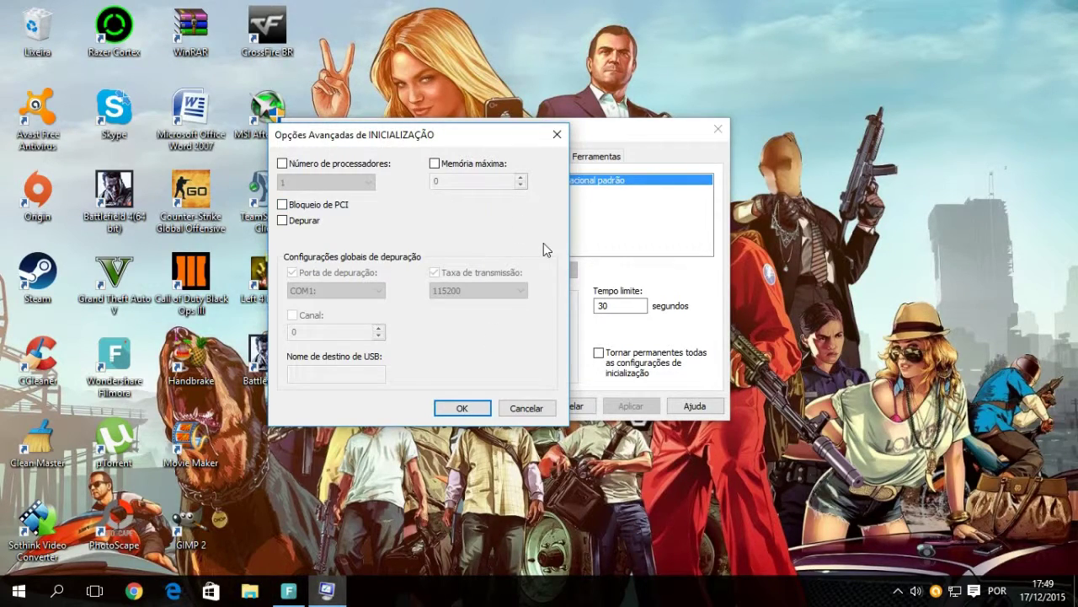
# - Enable the processor count and maximum memory options, and set the number of processors to 4
pyautogui.click(371, 165)
pyautogui.click(435, 163)
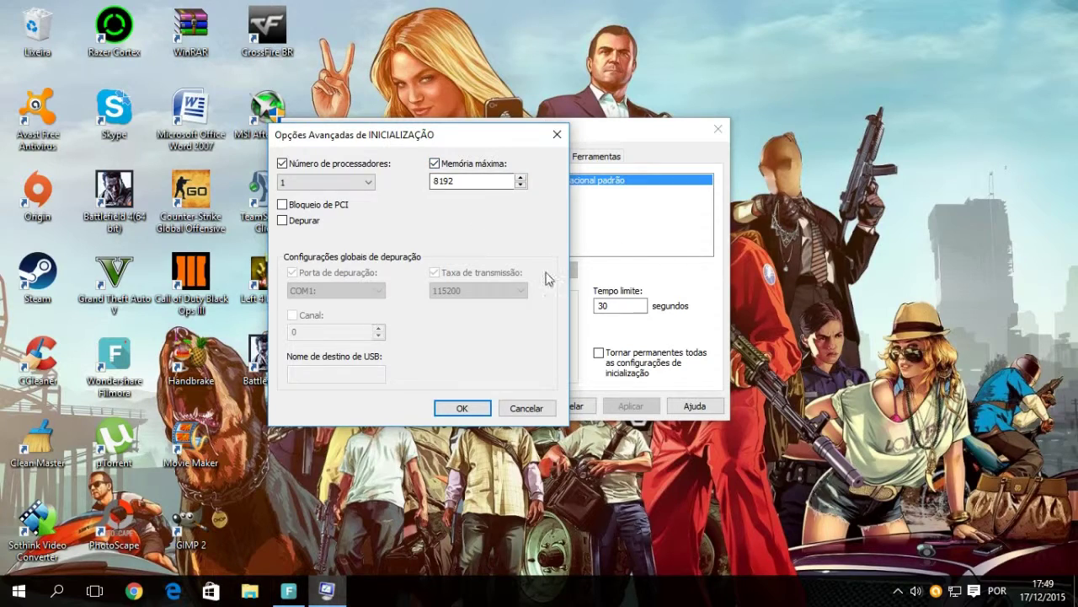
pyautogui.click(371, 186)
pyautogui.click(374, 187)
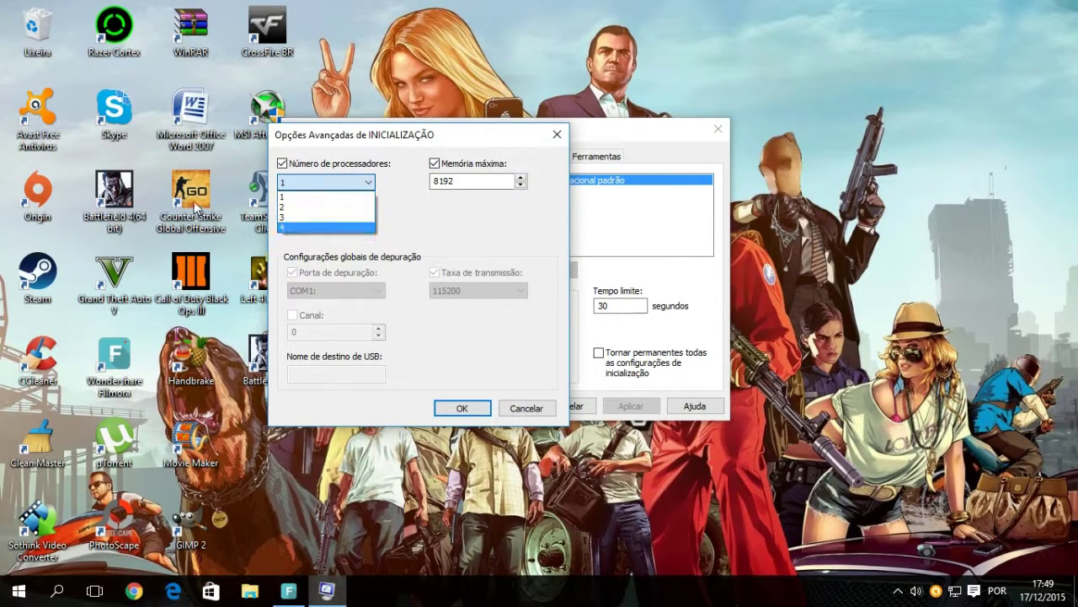
pyautogui.click(360, 182)
pyautogui.click(361, 183)
pyautogui.click(327, 207)
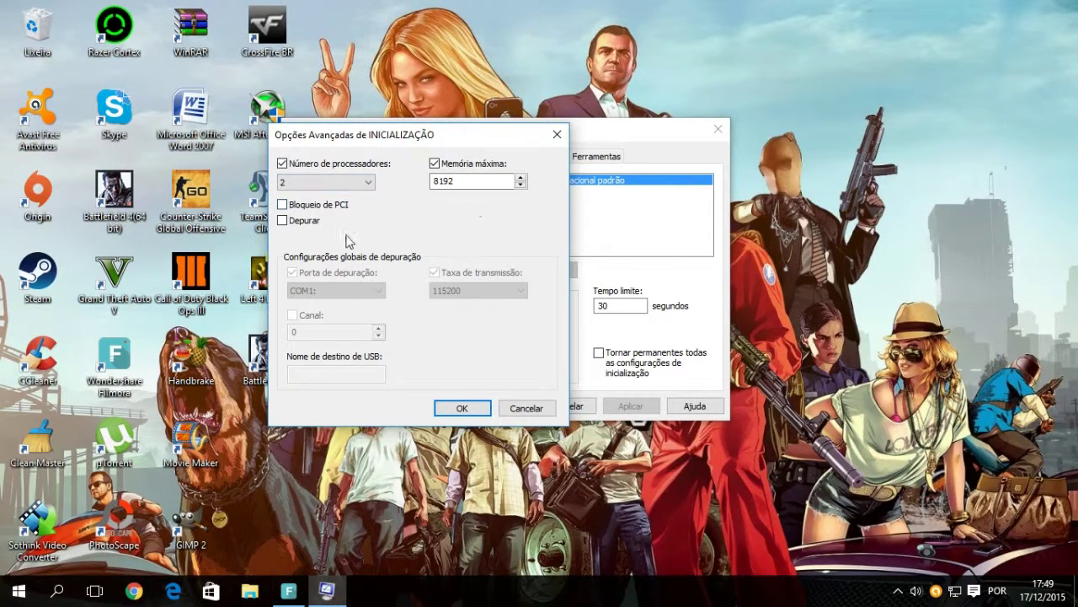
pyautogui.click(362, 182)
pyautogui.click(308, 228)
pyautogui.press('Tab')
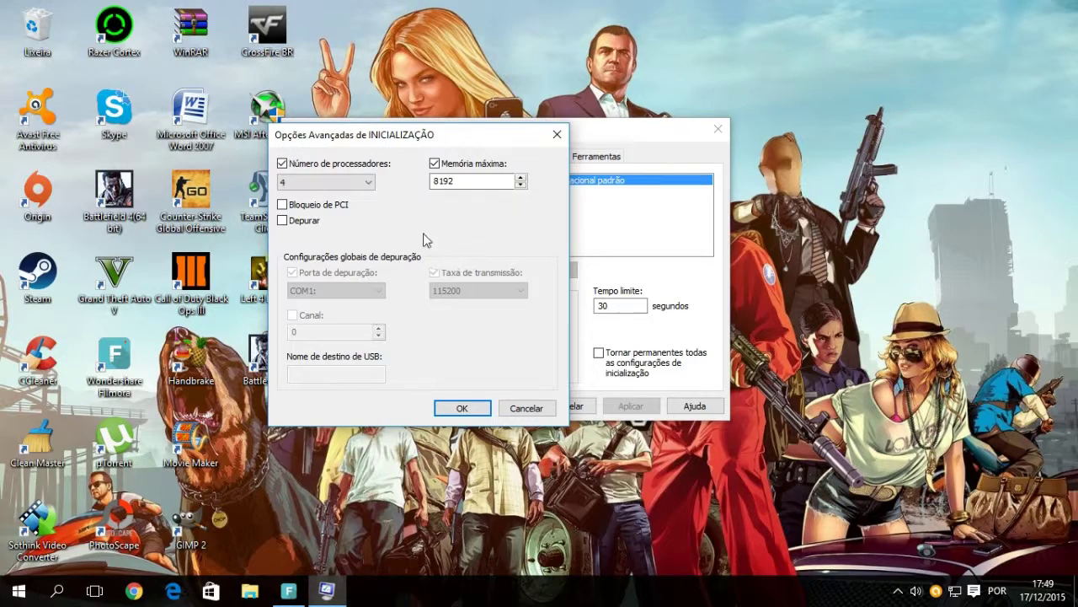
# - Set the maximum memory in the advanced boot options to 2005
pyautogui.moveTo(494, 135); pyautogui.dragTo(465, 104)
pyautogui.doubleClick(457, 145)
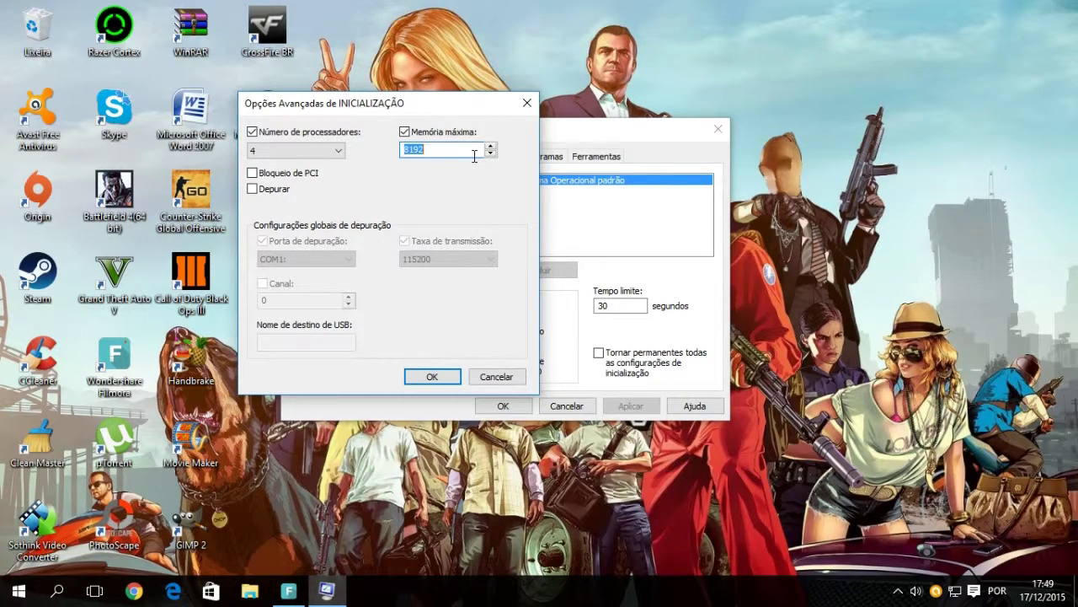
pyautogui.write('2005')
pyautogui.click(489, 147)
pyautogui.click(490, 147)
pyautogui.click(491, 147)
pyautogui.click(457, 151)
# - Toggle the maximum memory option, leave it enabled, and raise its value to 2006
pyautogui.click(413, 128)
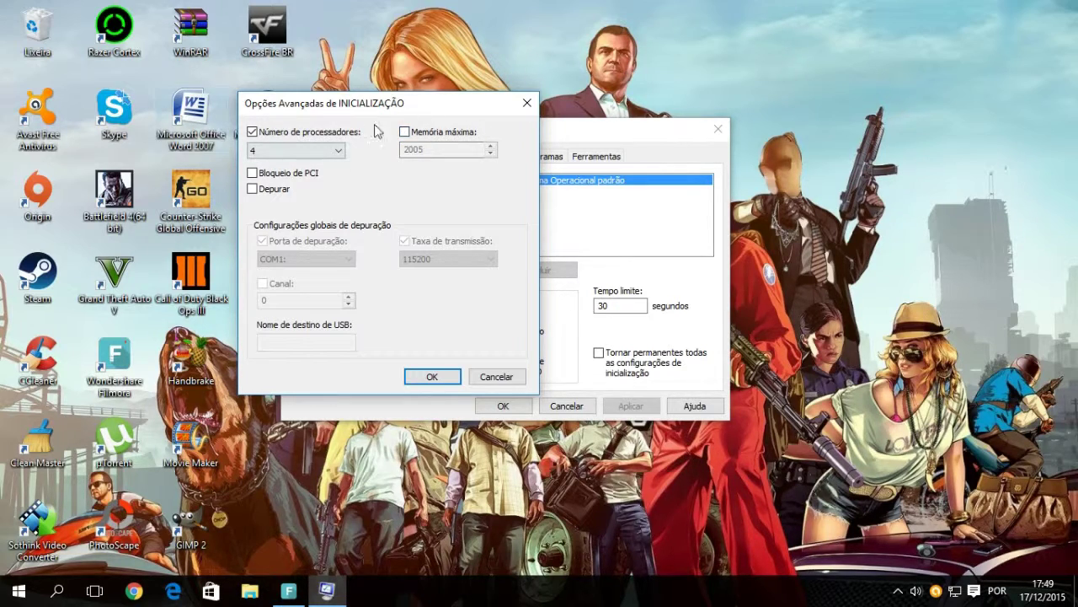
pyautogui.click(414, 133)
pyautogui.click(416, 135)
pyautogui.click(418, 133)
pyautogui.doubleClick(448, 149)
pyautogui.press('Up')
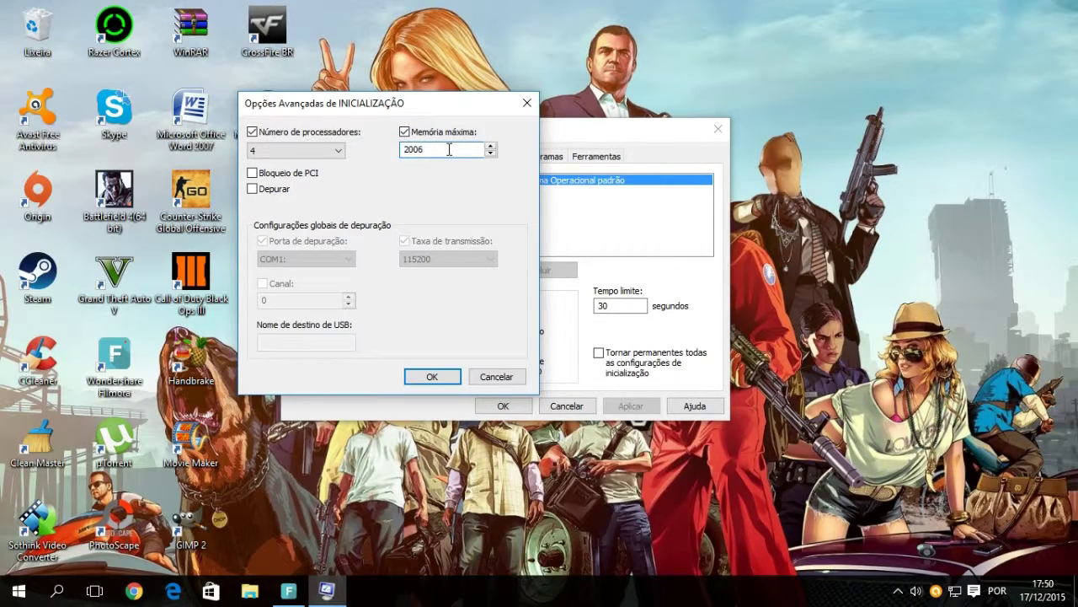
# - Clear the maximum memory value and disable both the maximum memory and processor count options
pyautogui.doubleClick(449, 149)
pyautogui.press('BackSpace')
pyautogui.click(404, 132)
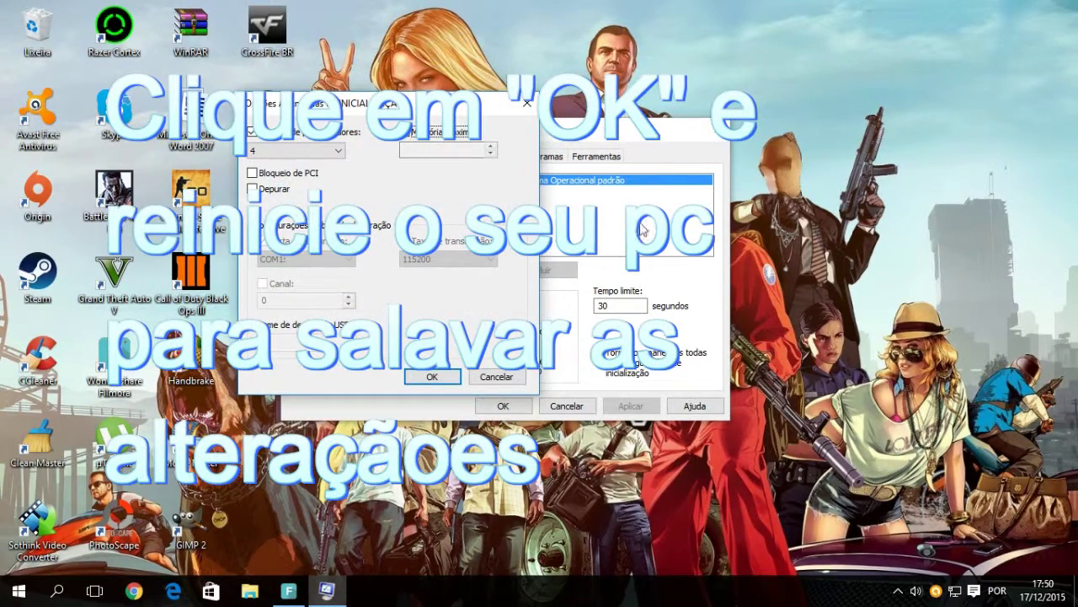
pyautogui.click(279, 138)
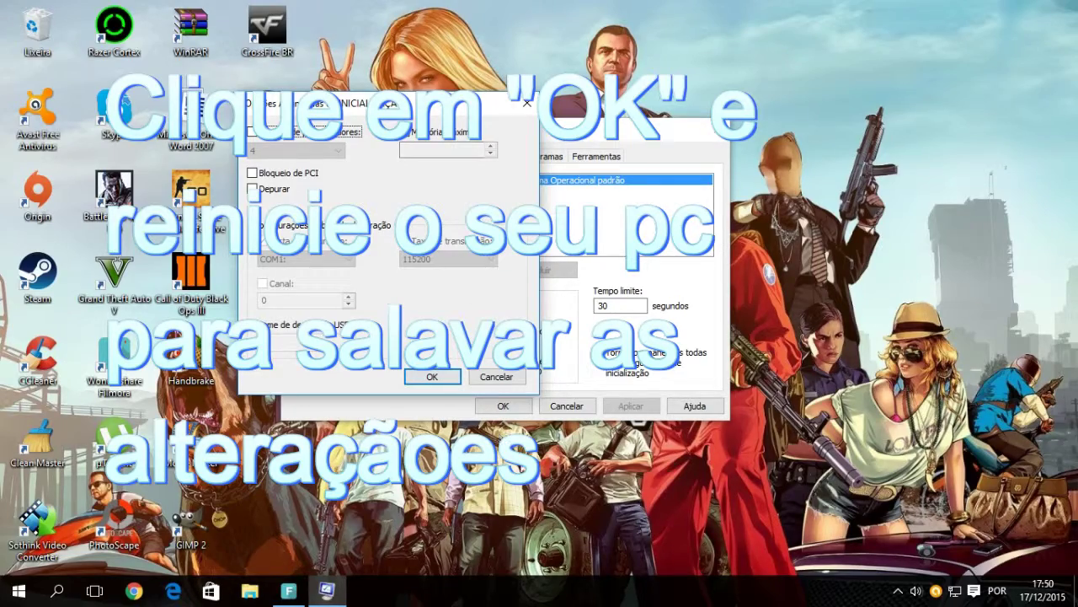
# - Open Task Manager (Gerenciador de Tarefas), show its list of startup programs, and reposition the window
pyautogui.rightClick(512, 590)
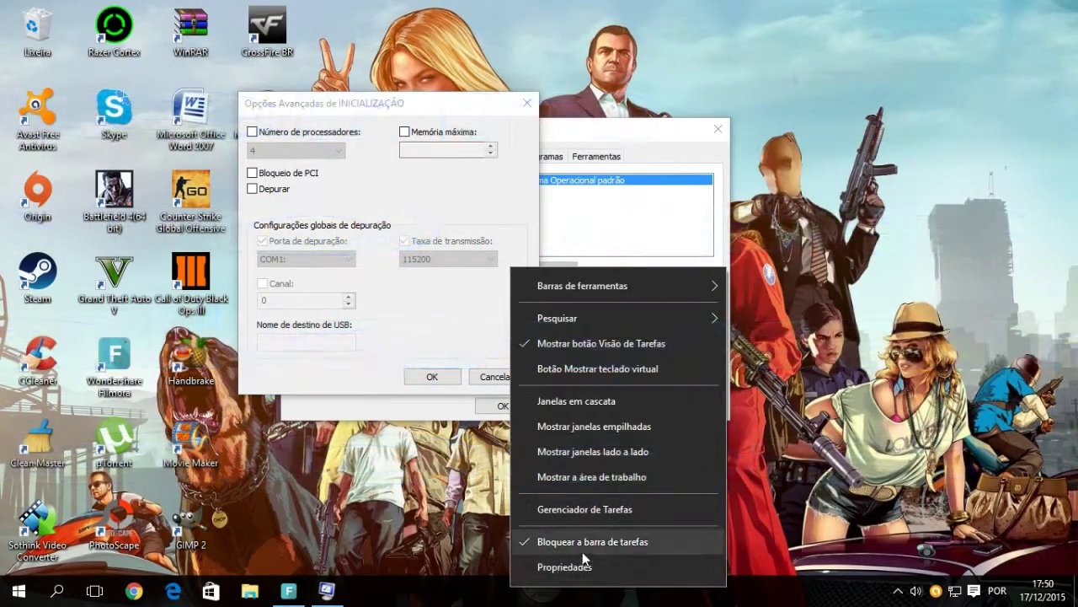
pyautogui.click(579, 510)
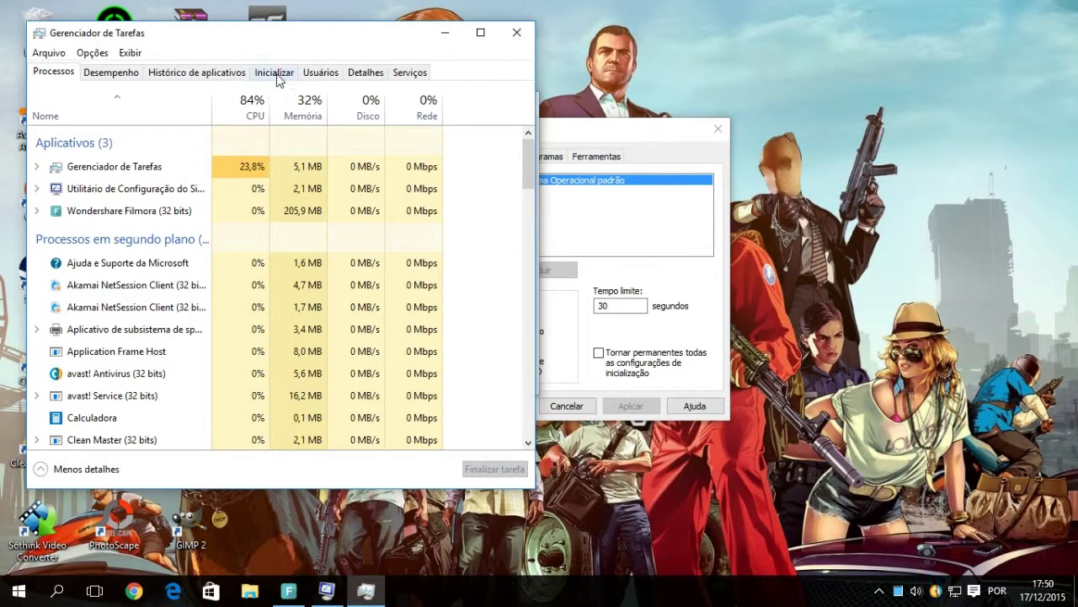
pyautogui.click(277, 75)
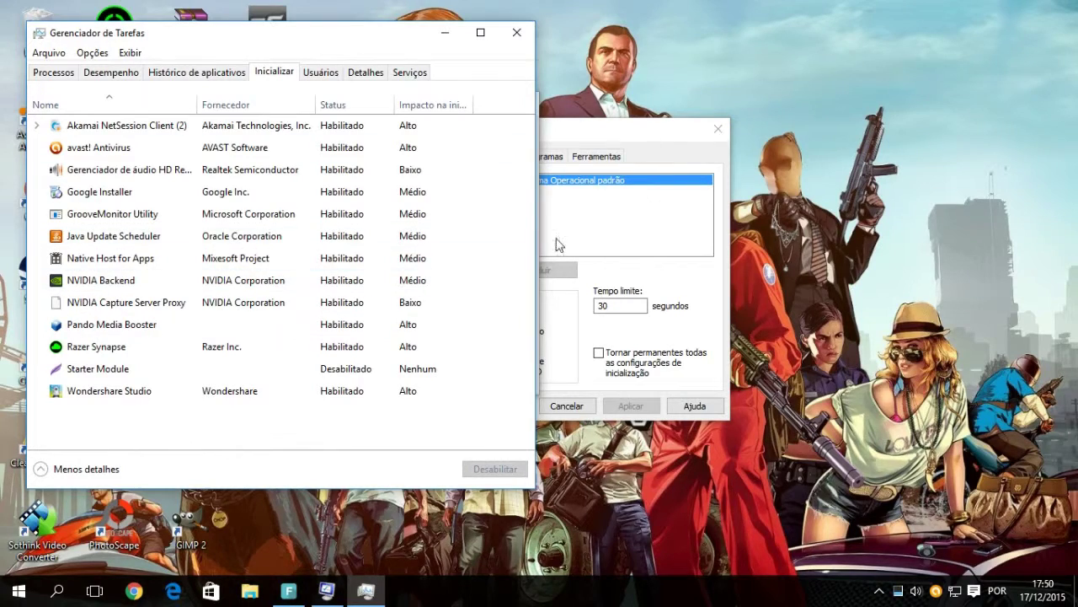
pyautogui.moveTo(328, 46); pyautogui.dragTo(688, 171)
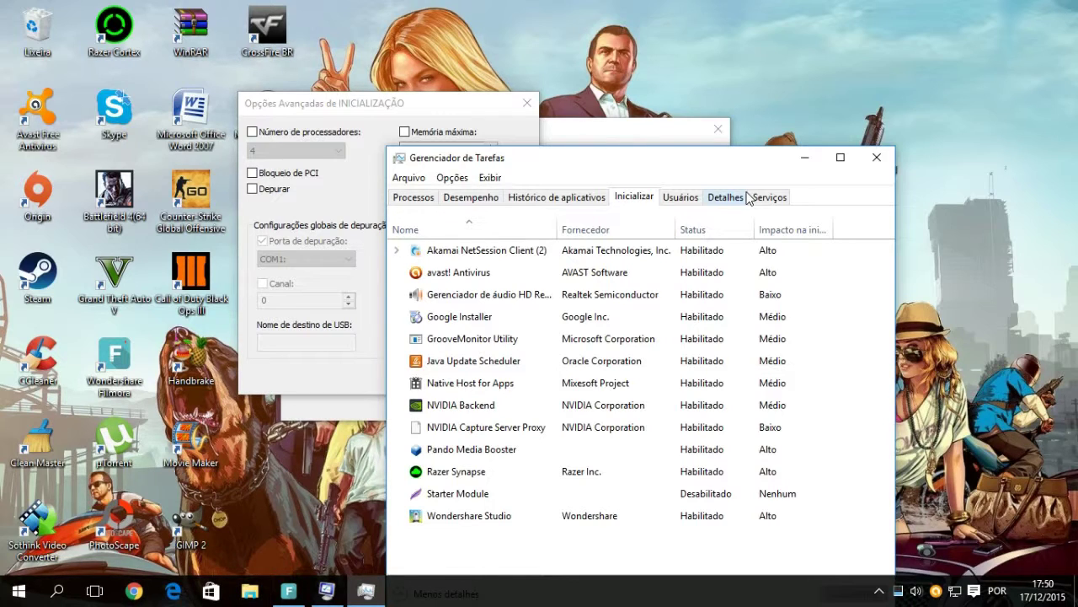
pyautogui.moveTo(689, 164); pyautogui.dragTo(556, 92)
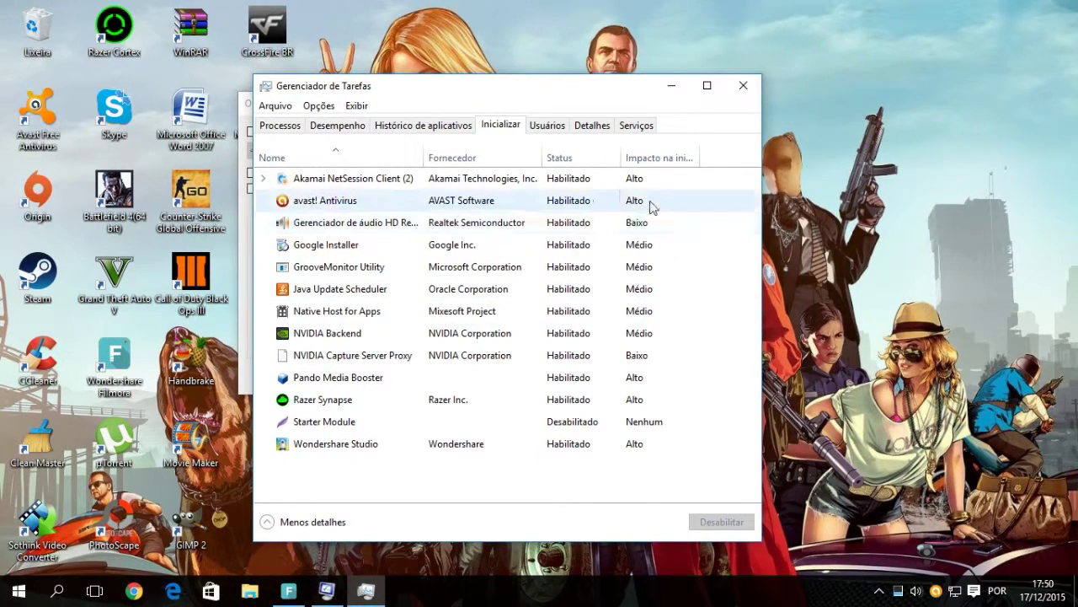